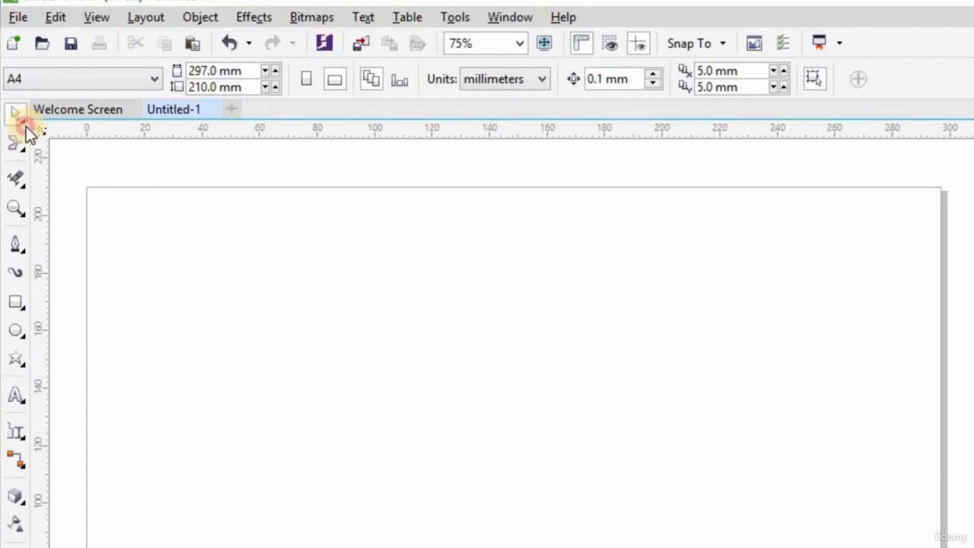
left_click(25, 127)
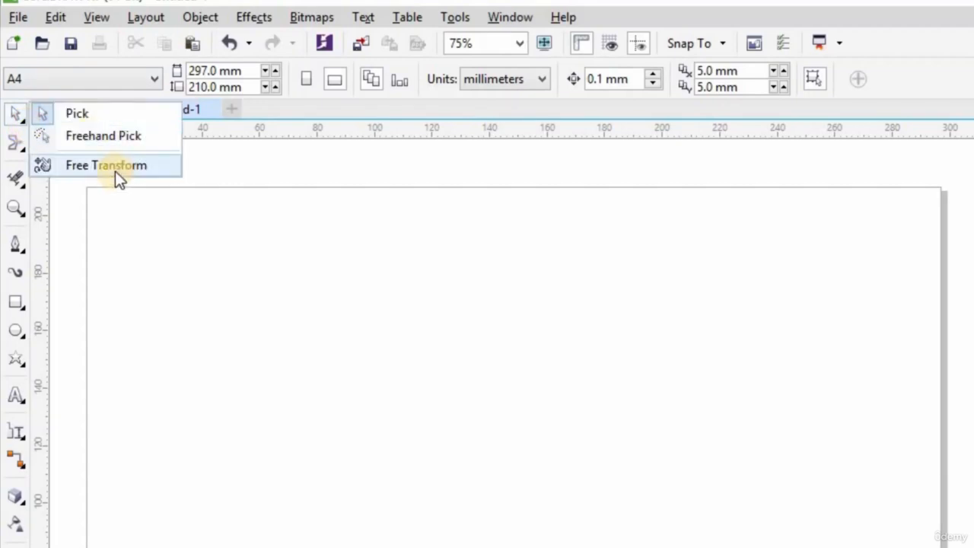
left_click(102, 359)
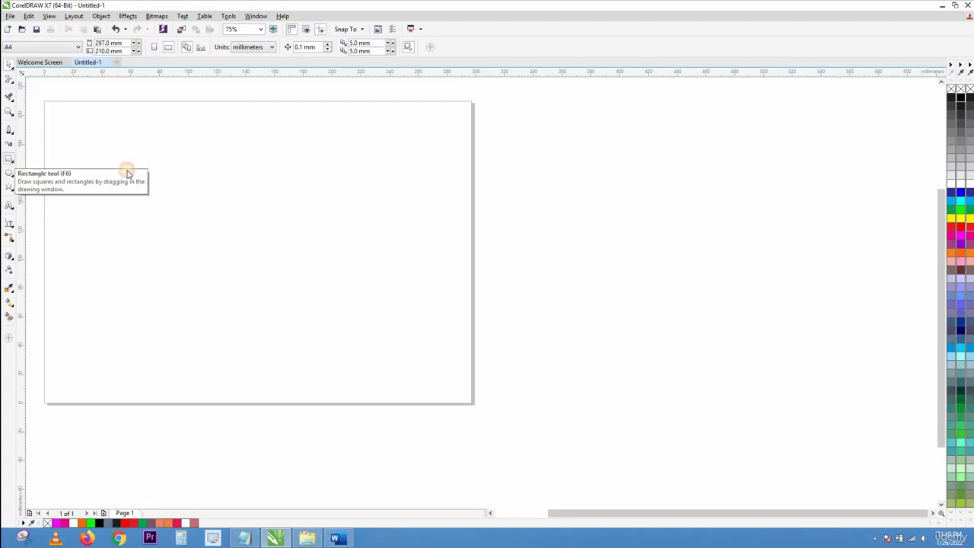
Step: Draw a rectangle about 80 mm wide and 68 mm high in the upper middle of the page
left_click(9, 162)
left_click_drag(179, 141, 295, 239)
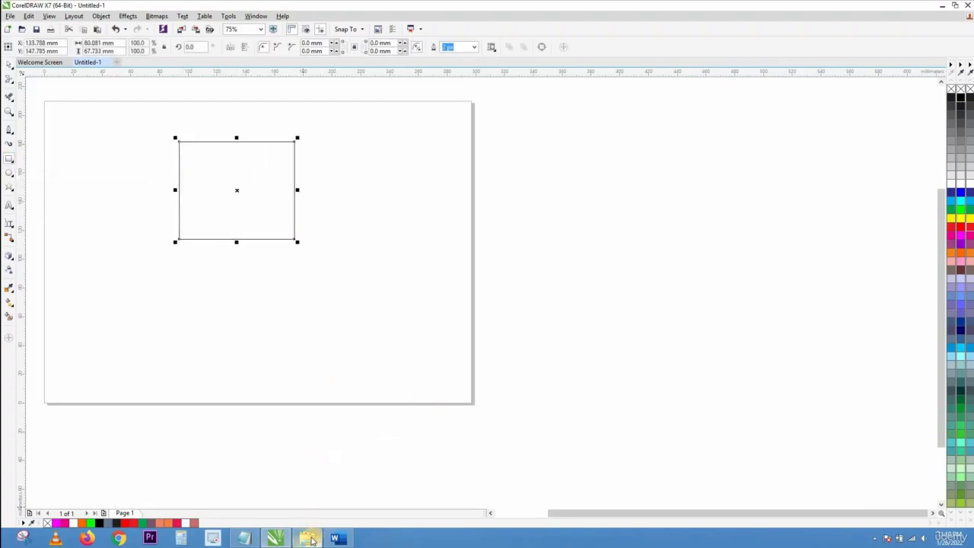
Step: Bring lady walking.jpg from the corel training folder in File Explorer into the drawing and enlarge it proportionally
mouse_move(311, 540)
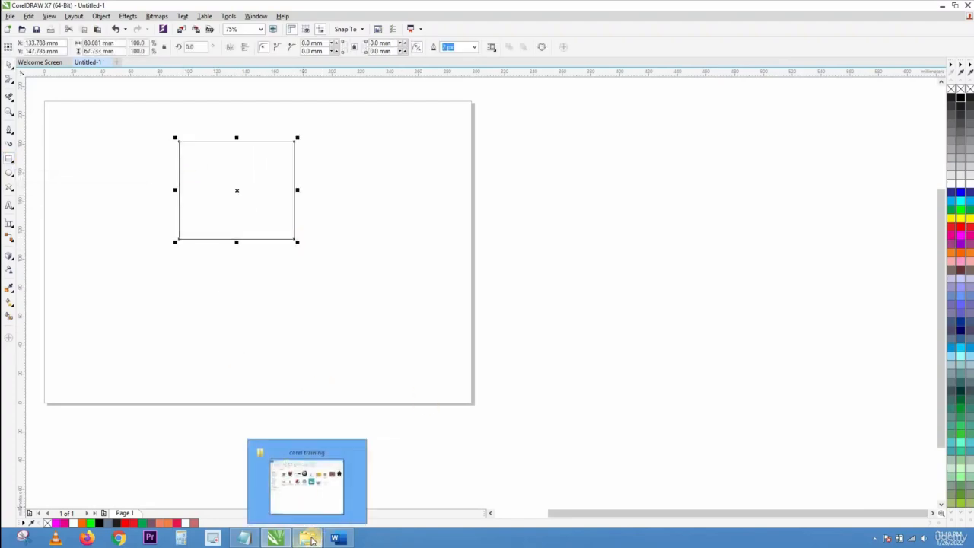
left_click(312, 491)
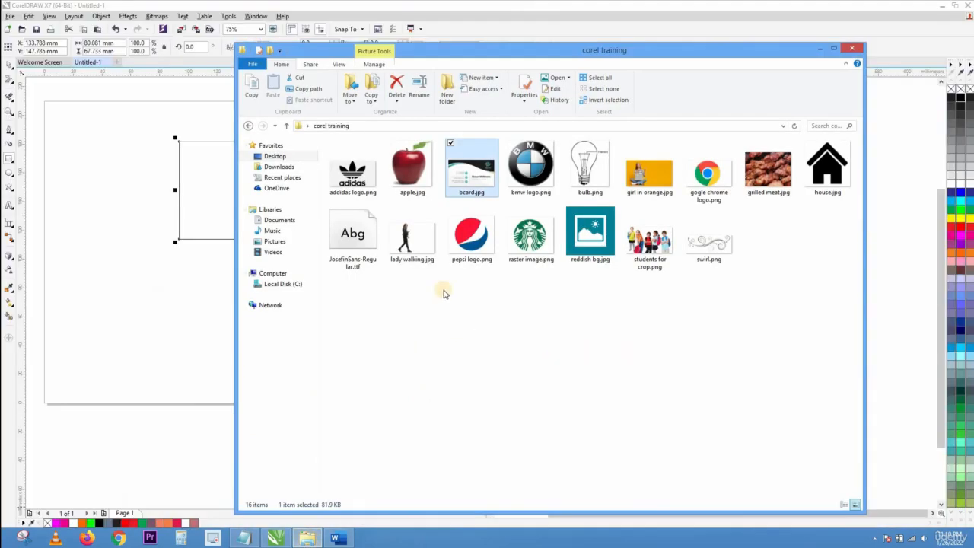
left_click_drag(404, 240, 109, 251)
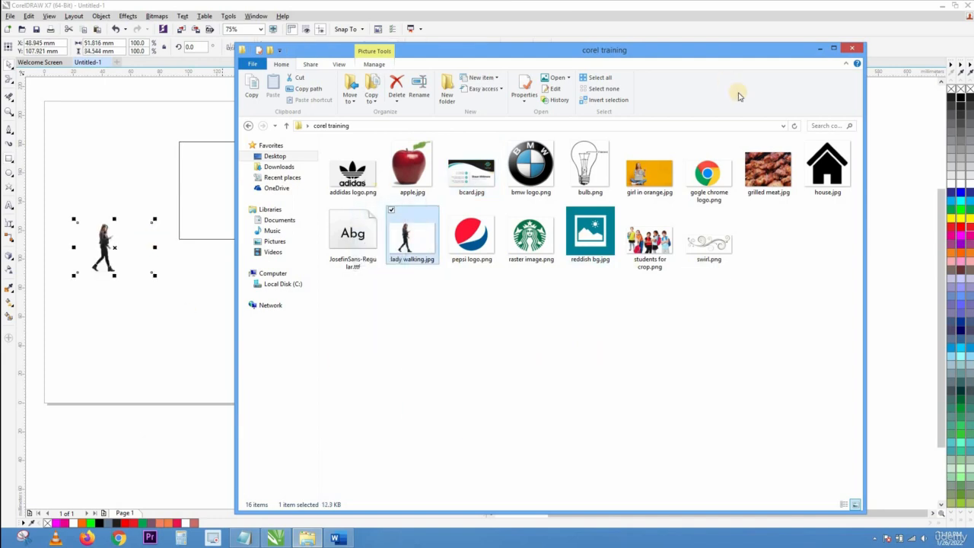
left_click(817, 51)
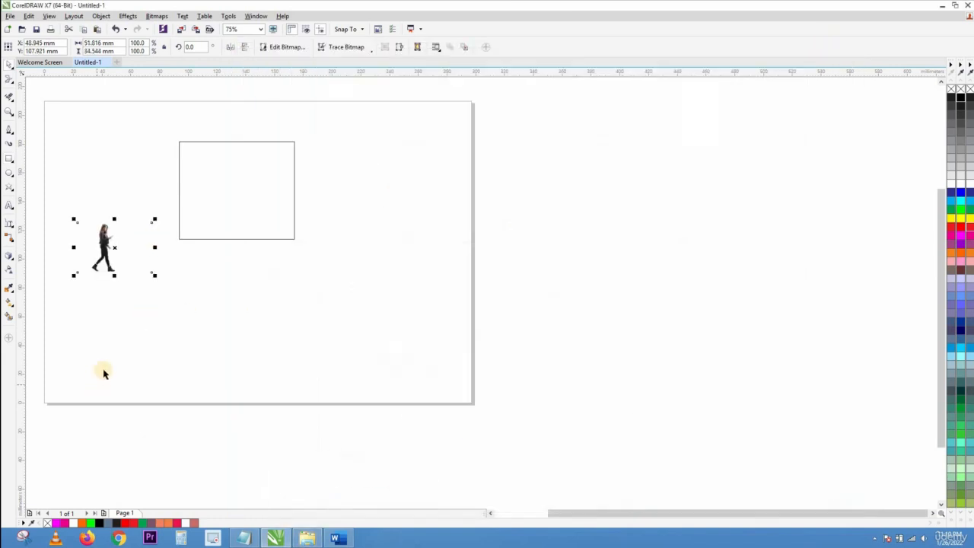
left_click_drag(227, 400, 365, 493)
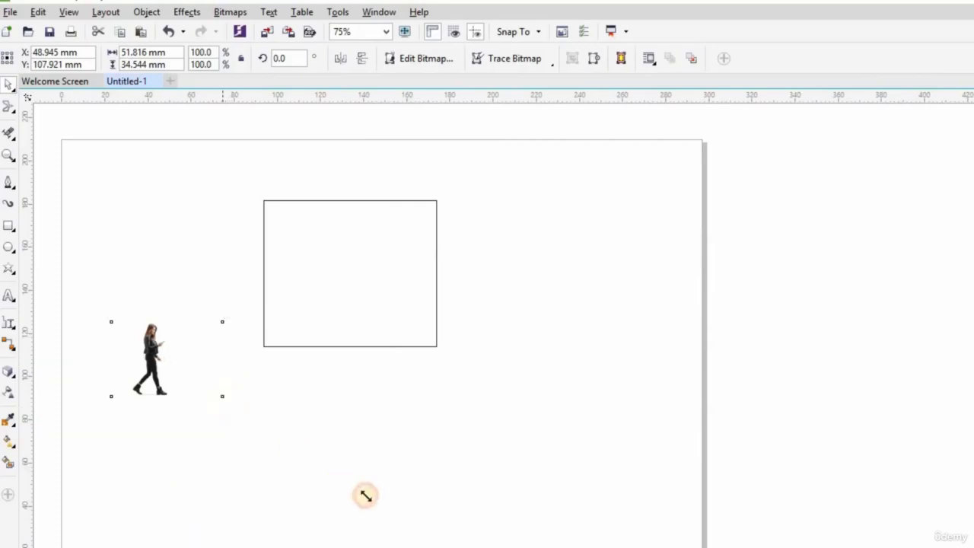
left_click(431, 446)
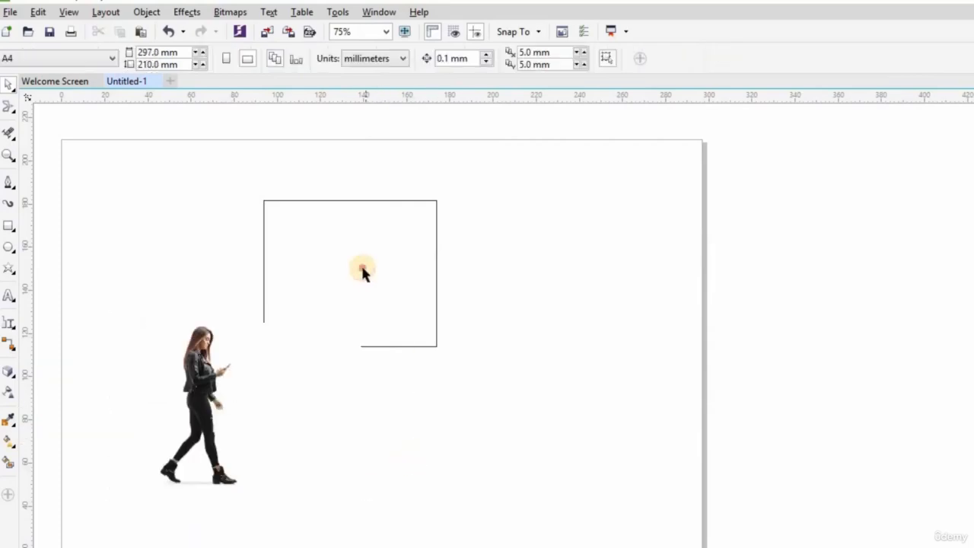
Step: Move the rectangle up and away from the woman's picture, and delete it
left_click_drag(363, 272, 416, 246)
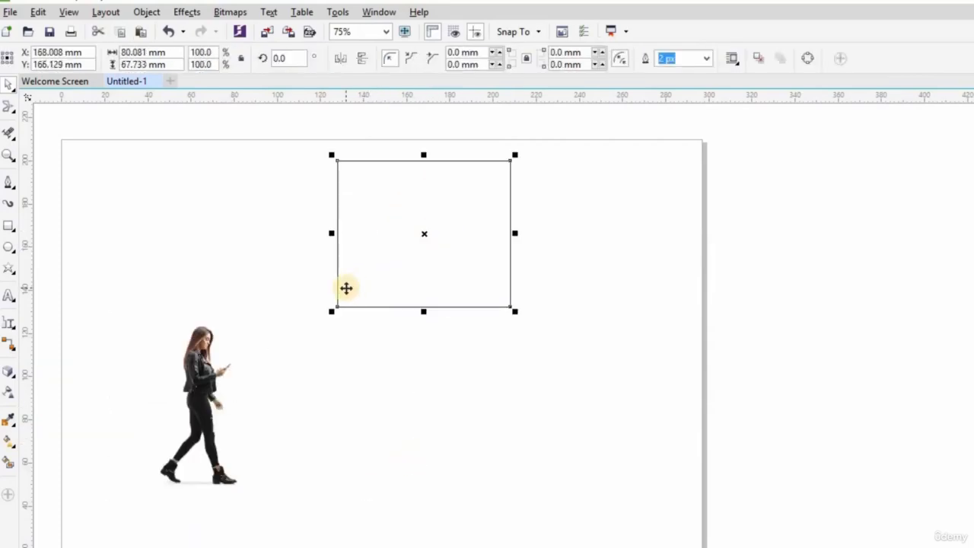
key("Delete")
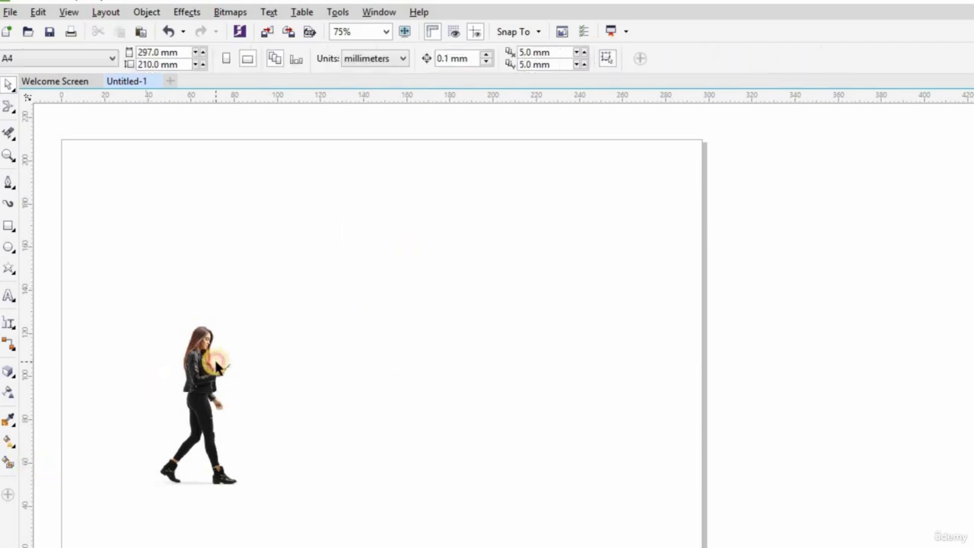
Step: Enlarge the picture of the walking woman to about 157 by 105 mm
left_click(217, 341)
left_click_drag(364, 314, 456, 211)
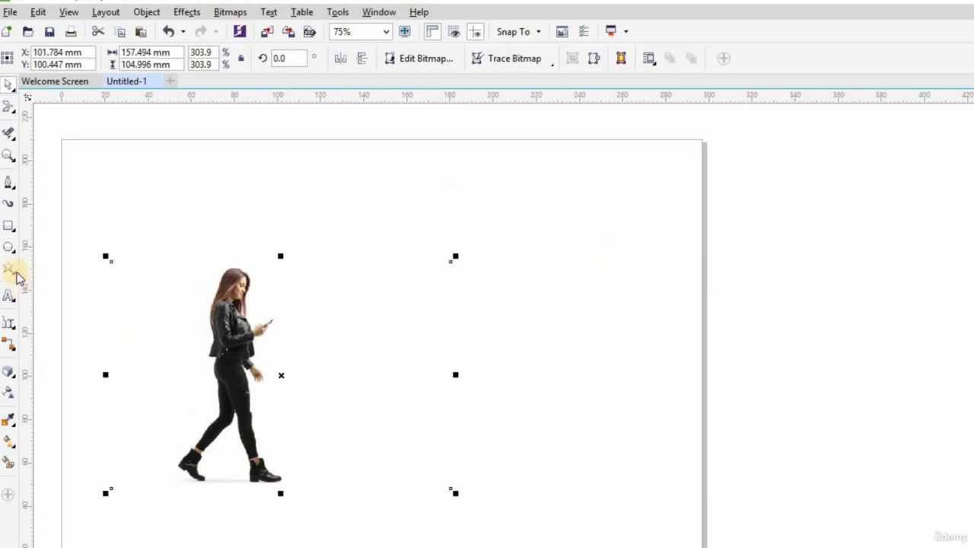
Step: Crop the picture closely around the walking woman to about 75 by 105 mm, keeping its full height
left_click(13, 189)
left_click(13, 203)
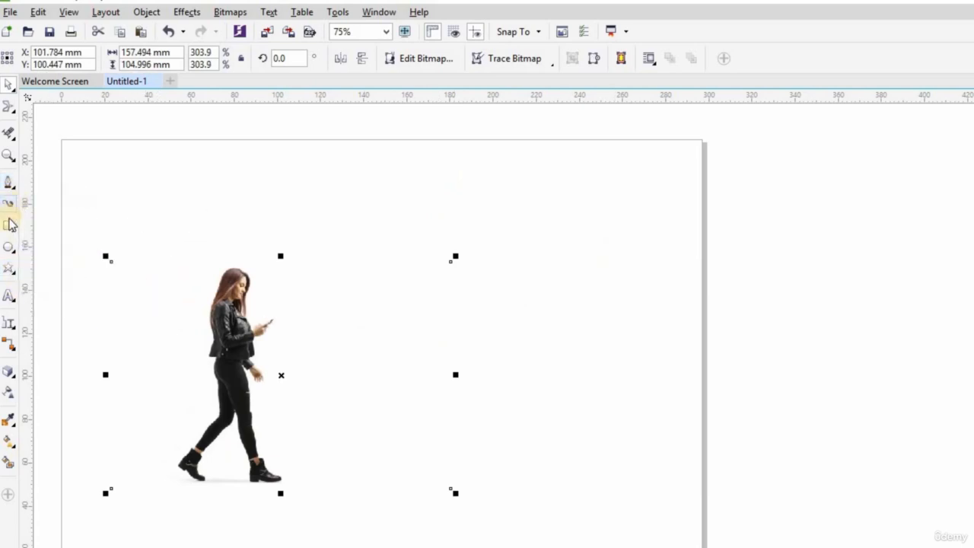
left_click(10, 135)
left_click(47, 134)
left_click_drag(143, 262, 304, 486)
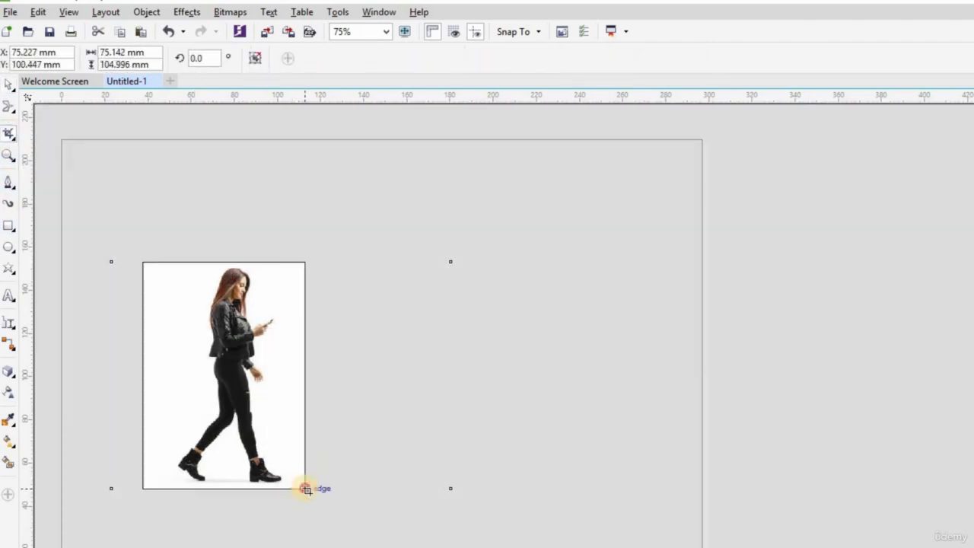
left_click(250, 380)
key("Return")
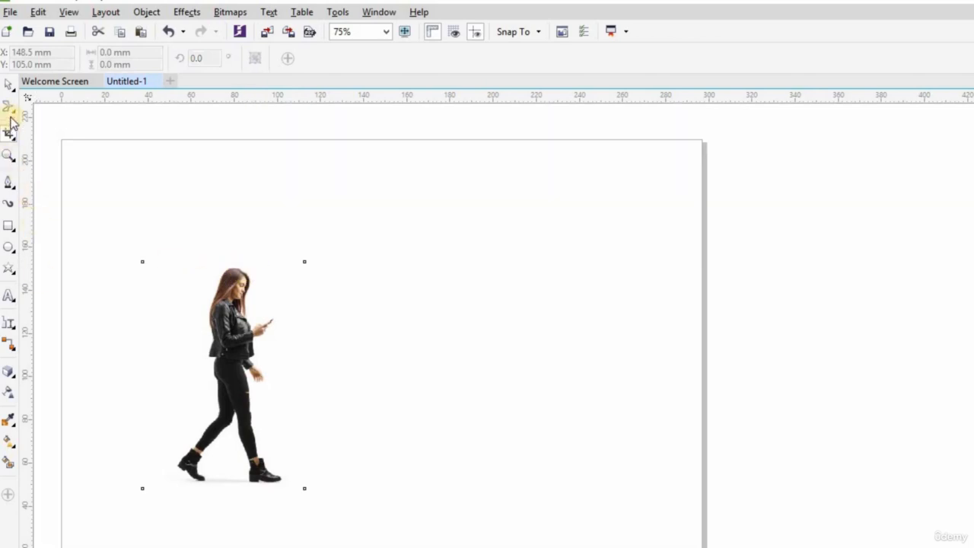
Step: Move the cropped picture slightly up and right, centred at about X 89 mm, Y 108 mm, and leave it selected
left_click(9, 84)
left_click_drag(238, 377, 219, 352)
left_click(442, 364)
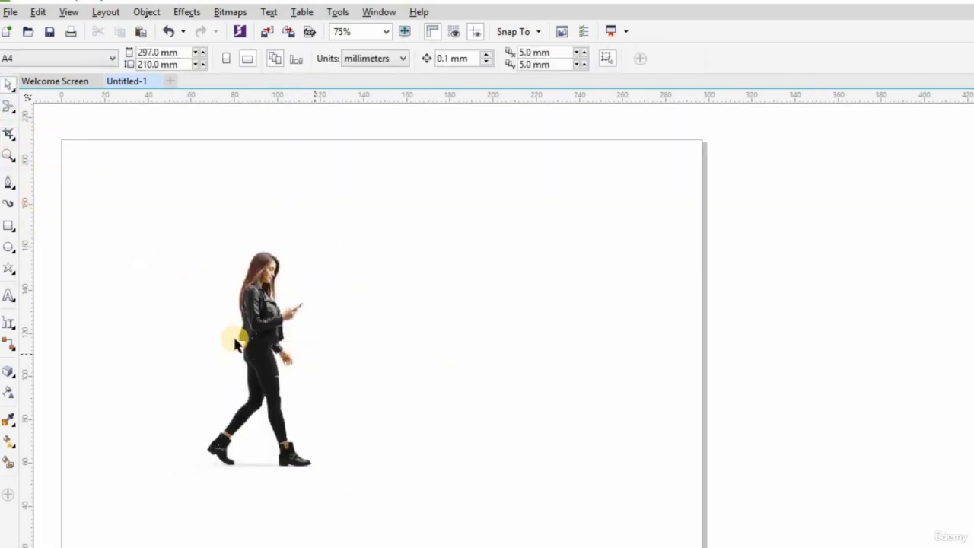
left_click(261, 337)
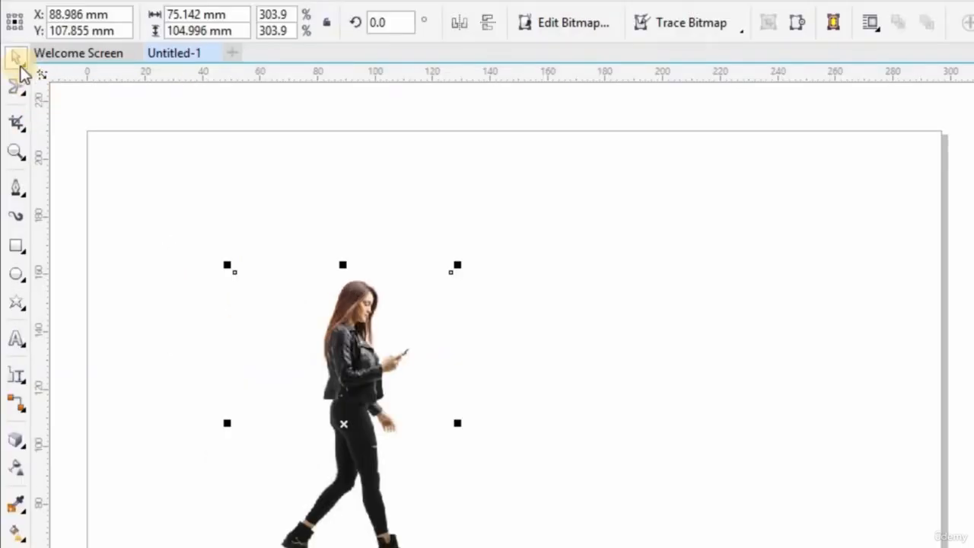
Step: Switch to the Free Transform tool and look through its reflection, scale and skew modes
left_click(25, 66)
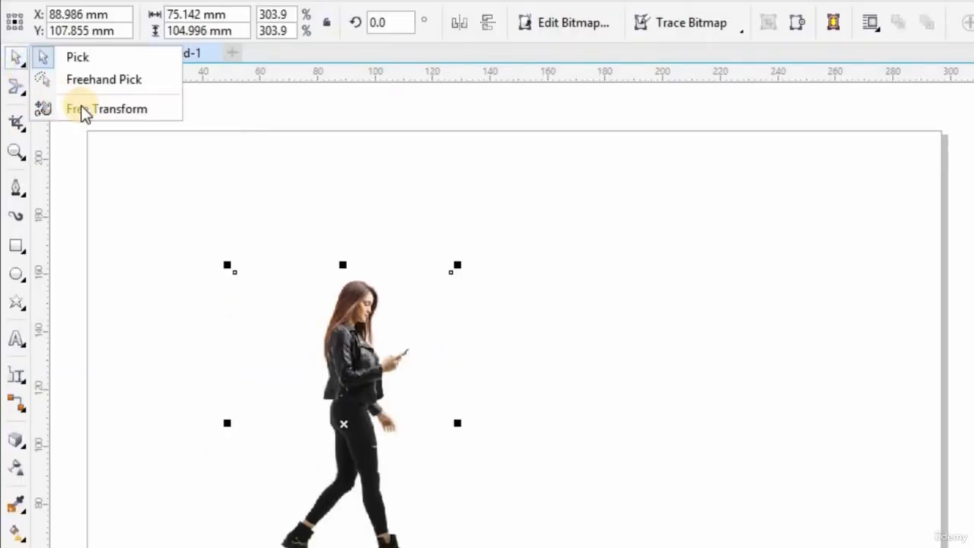
left_click(24, 68)
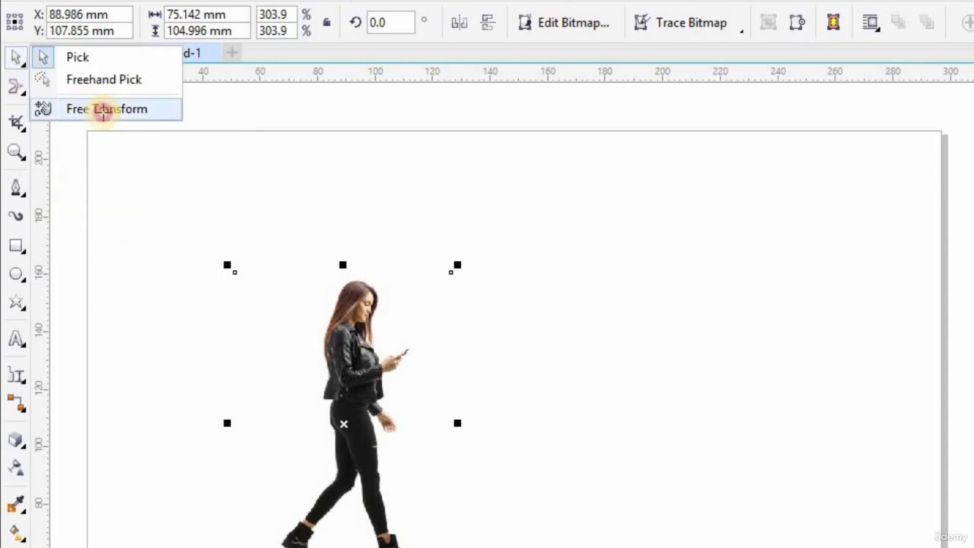
left_click(104, 111)
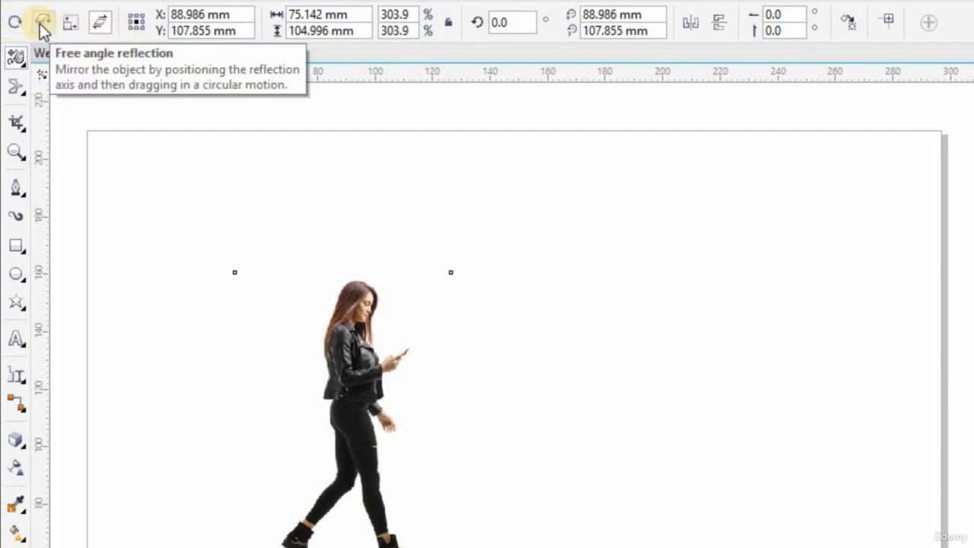
left_click(65, 22)
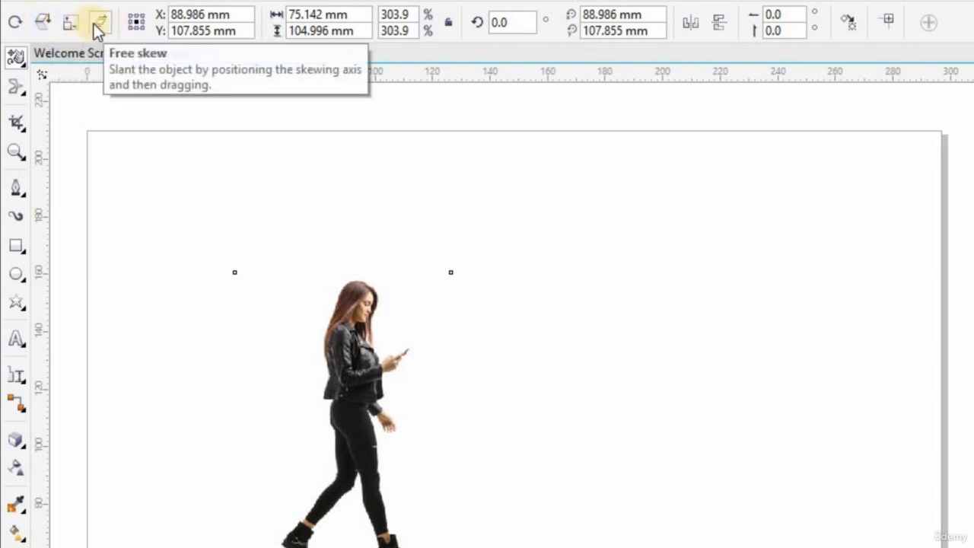
left_click(94, 23)
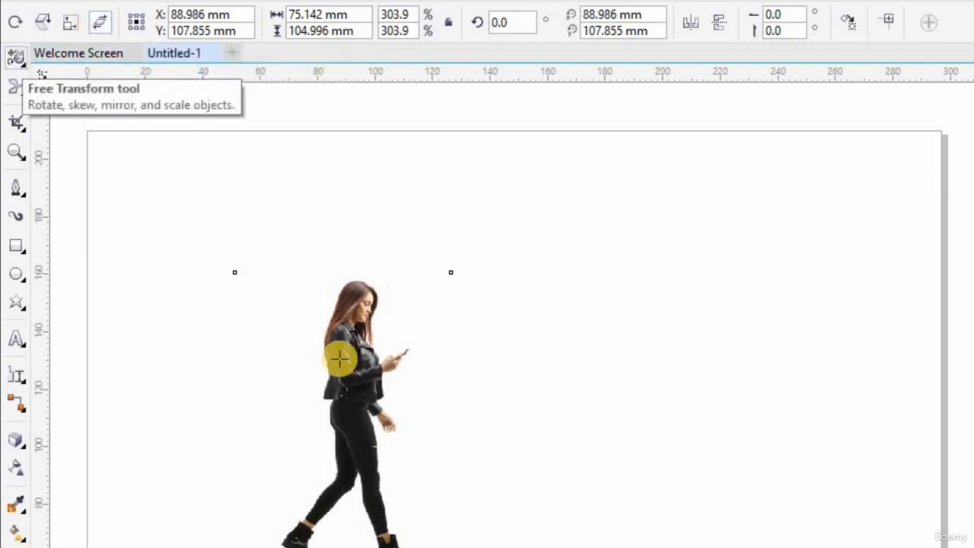
left_click(12, 59)
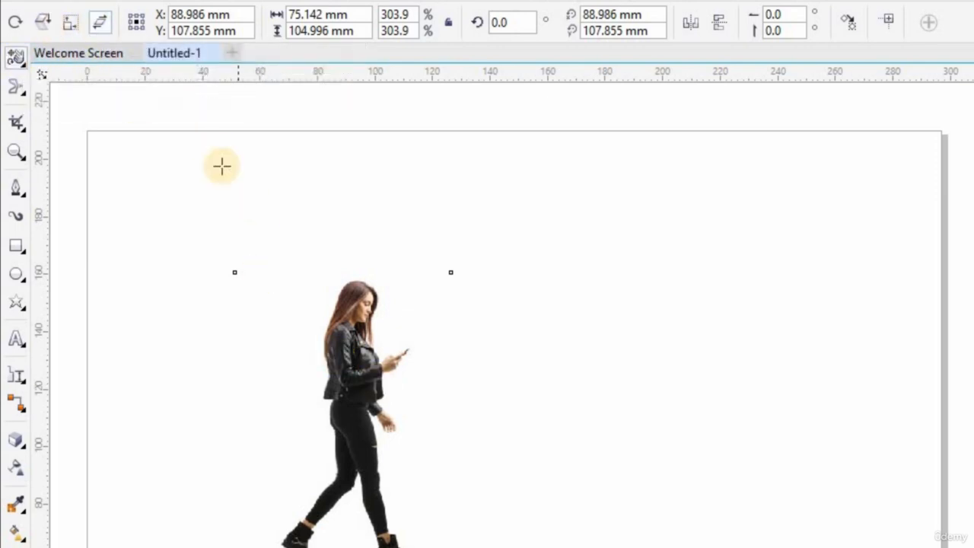
Step: Rotate the picture with free rotation around its corners and around its middle, finishing at an angle of about 7 degrees
left_click(12, 27)
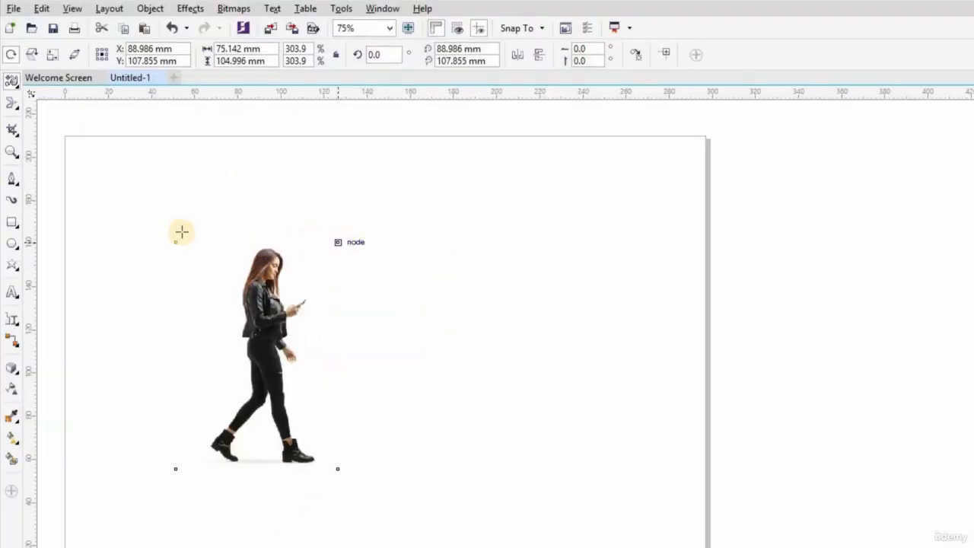
left_click_drag(175, 242, 245, 231)
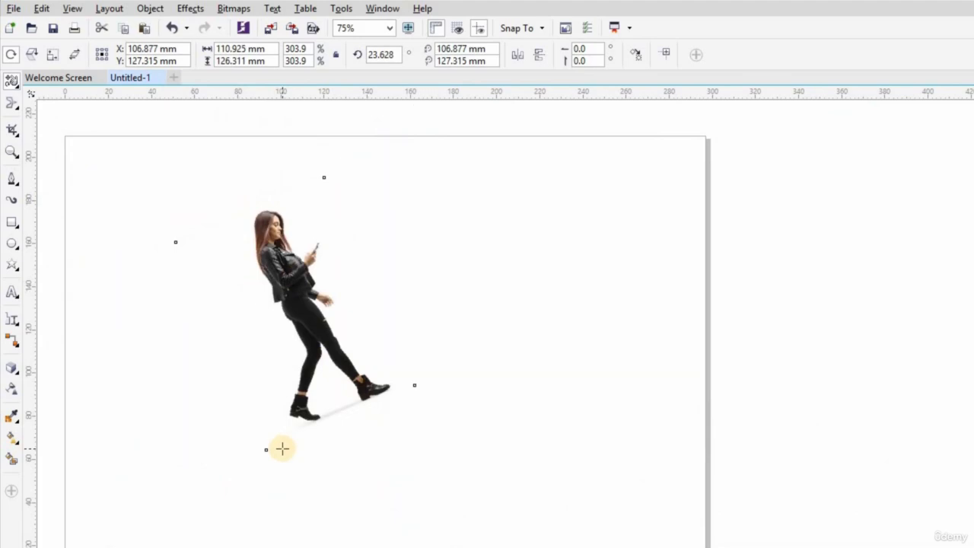
left_click_drag(263, 445, 281, 476)
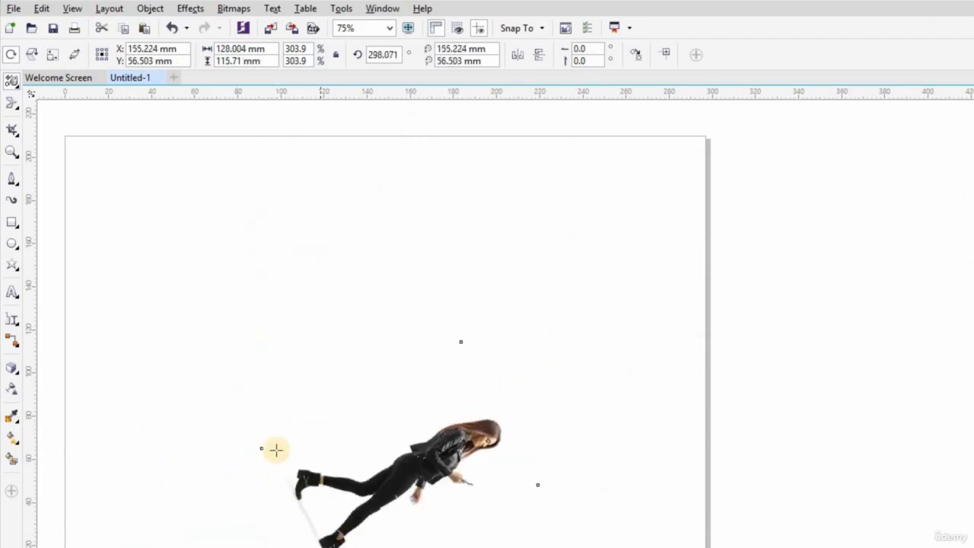
left_click_drag(466, 342, 454, 424)
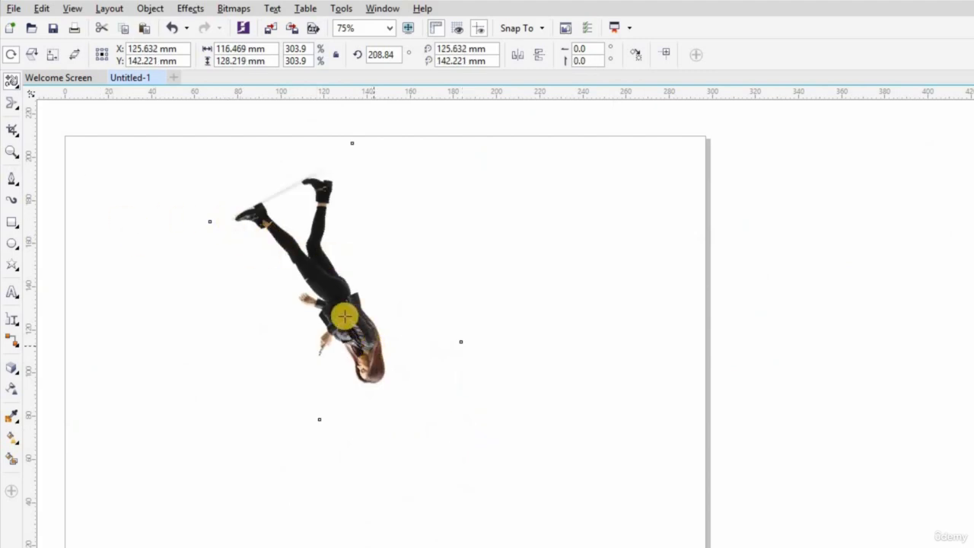
left_click_drag(335, 282, 245, 289)
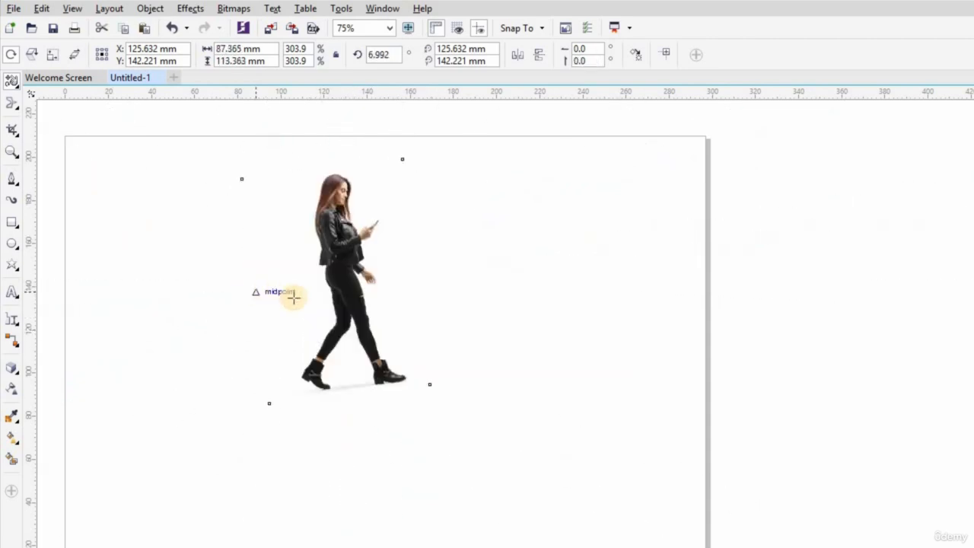
Step: Mirror the picture repeatedly with free angle reflection across axes placed beside and above it, finishing at about 39.5 degrees
left_click(18, 86)
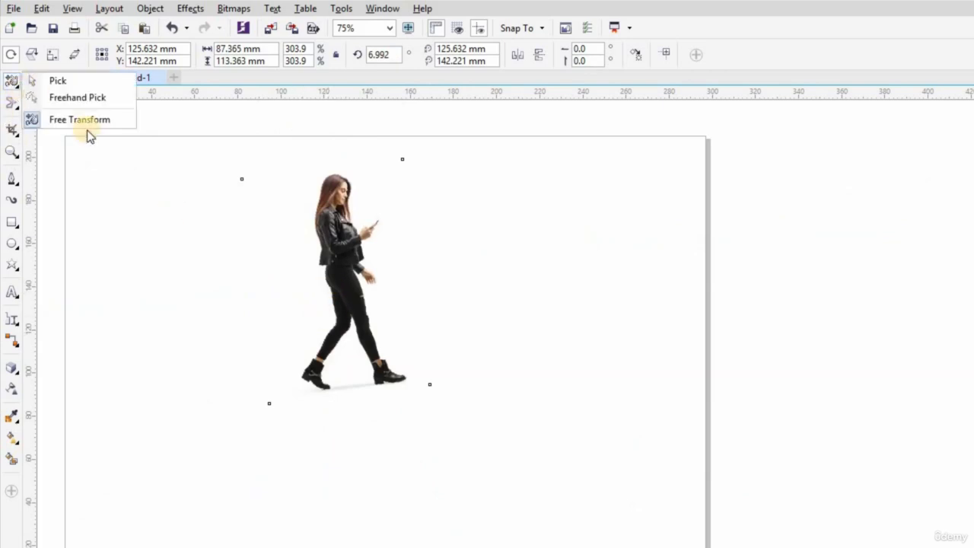
left_click(14, 58)
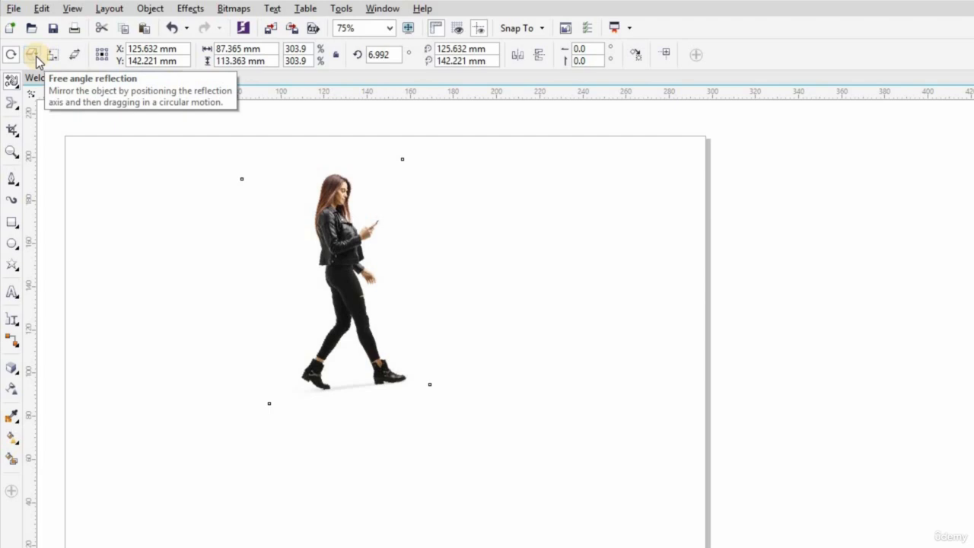
left_click(34, 56)
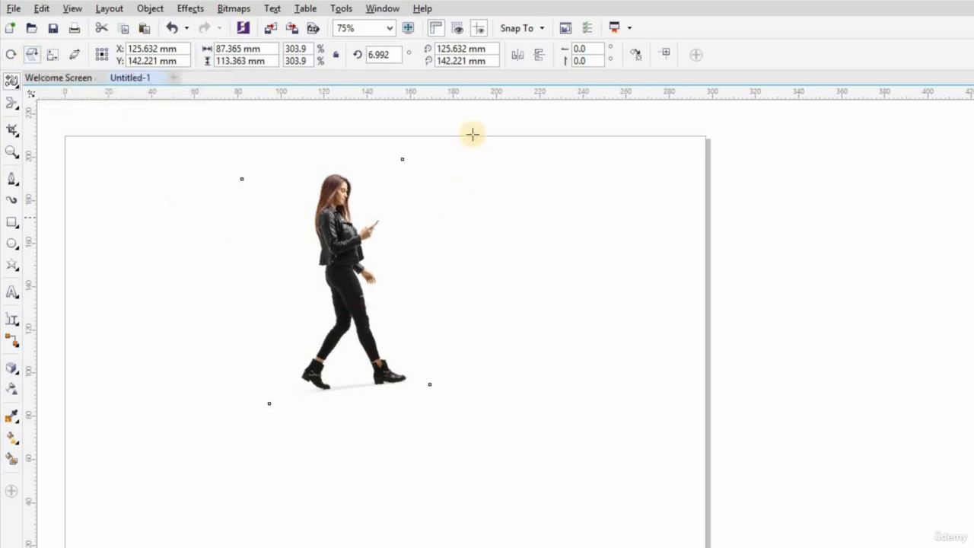
left_click_drag(417, 138, 434, 372)
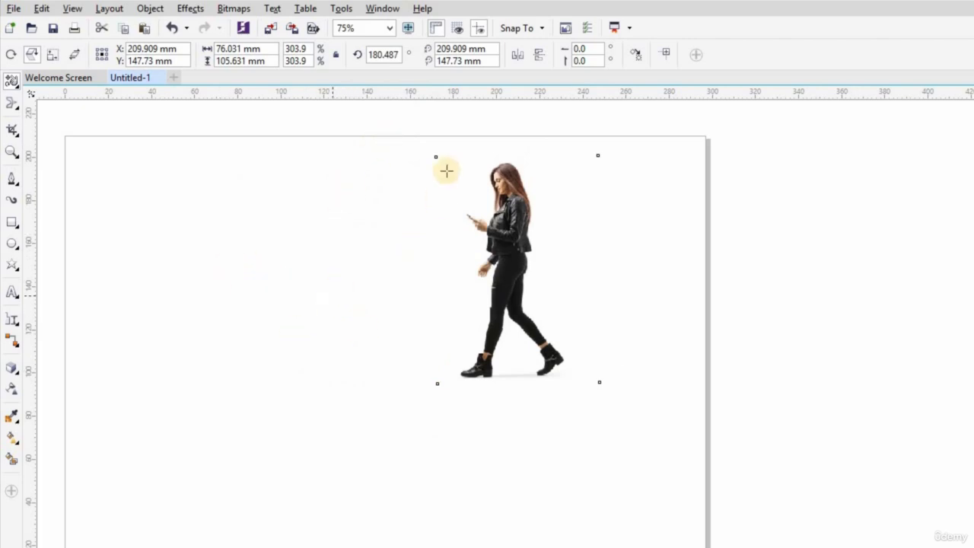
left_click_drag(395, 135, 425, 375)
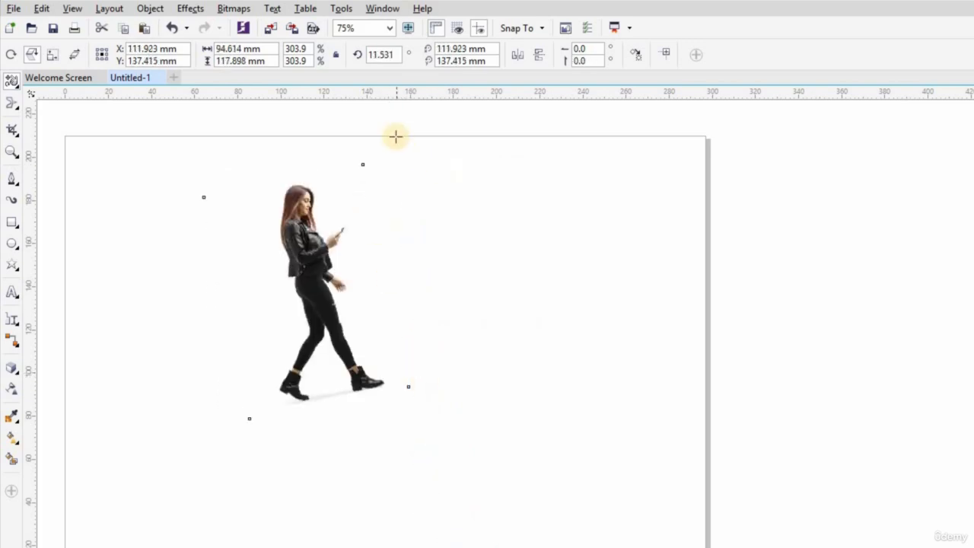
left_click_drag(406, 138, 423, 346)
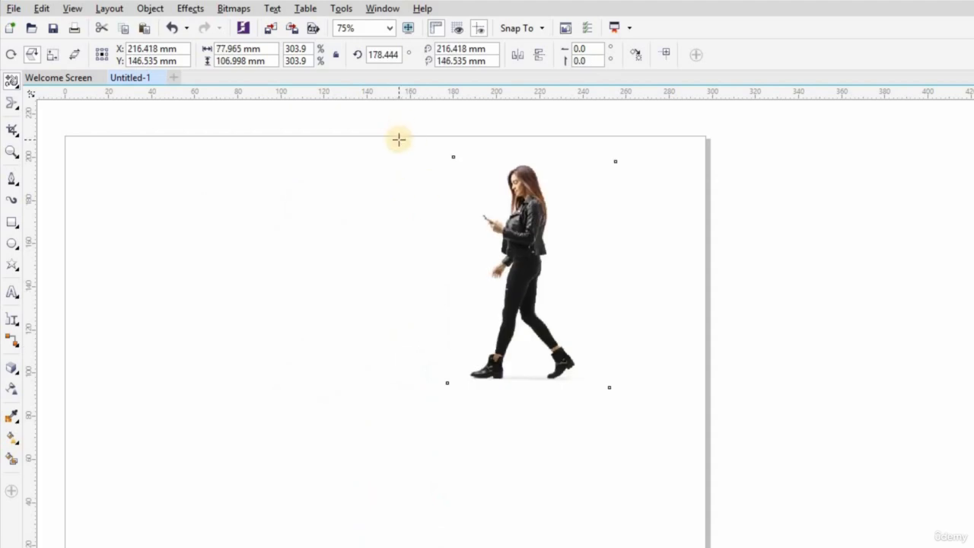
left_click_drag(400, 141, 394, 226)
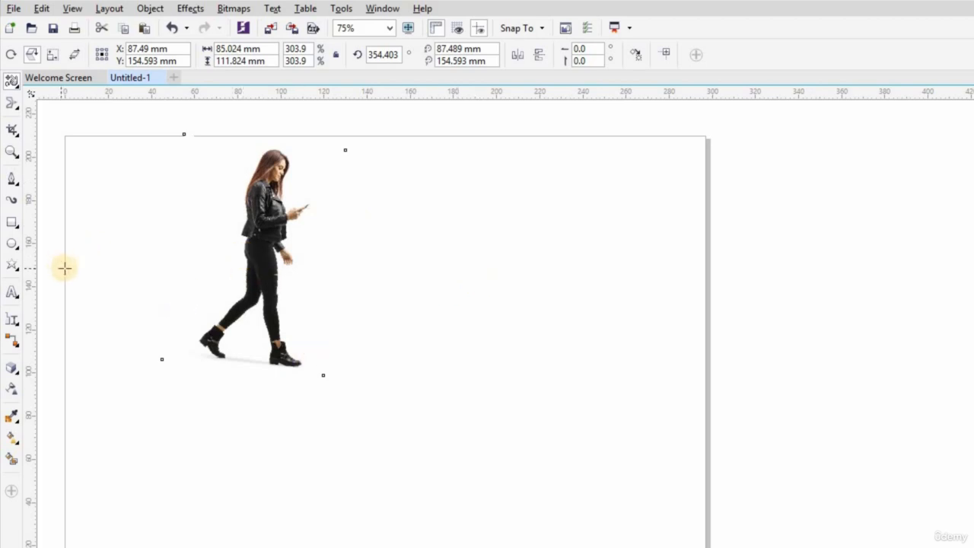
left_click_drag(326, 154, 320, 324)
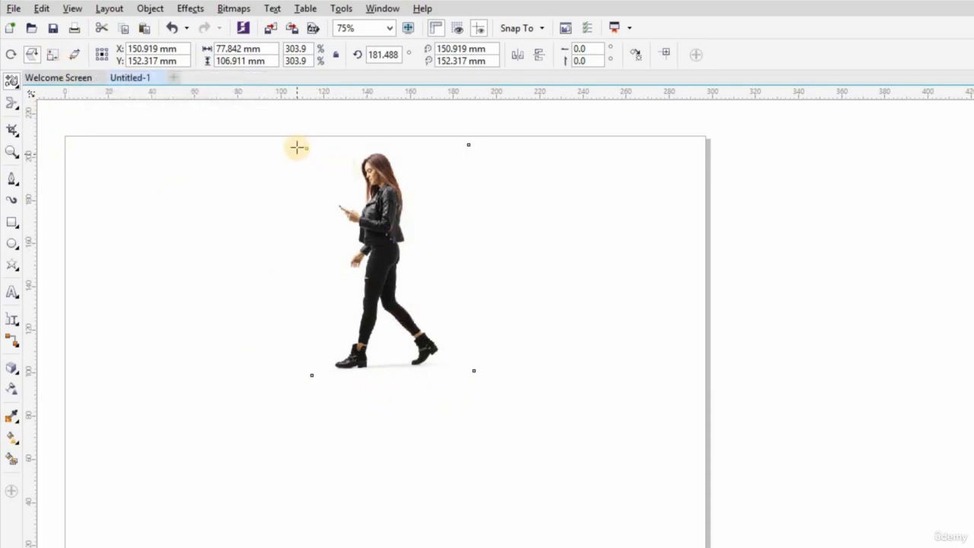
left_click_drag(304, 148, 150, 153)
Step: Try stretching the tilted picture with free scaling anchored at its top corner, and undo both scale changes
left_click(55, 54)
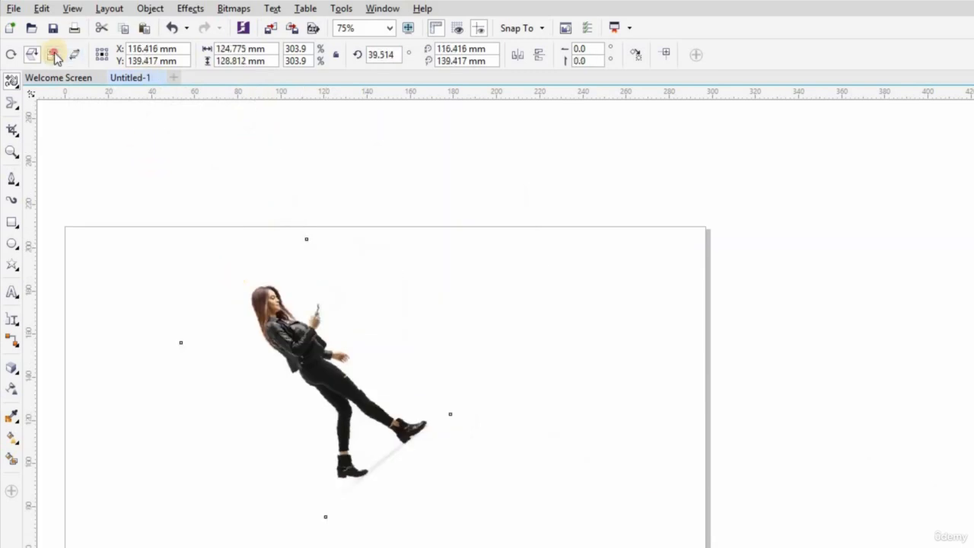
left_click_drag(307, 239, 343, 208)
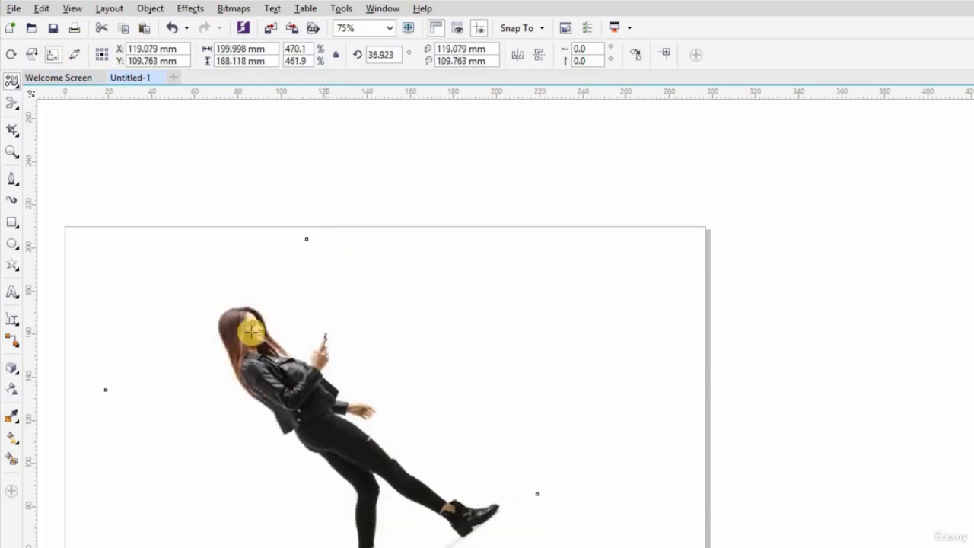
left_click_drag(307, 239, 352, 239)
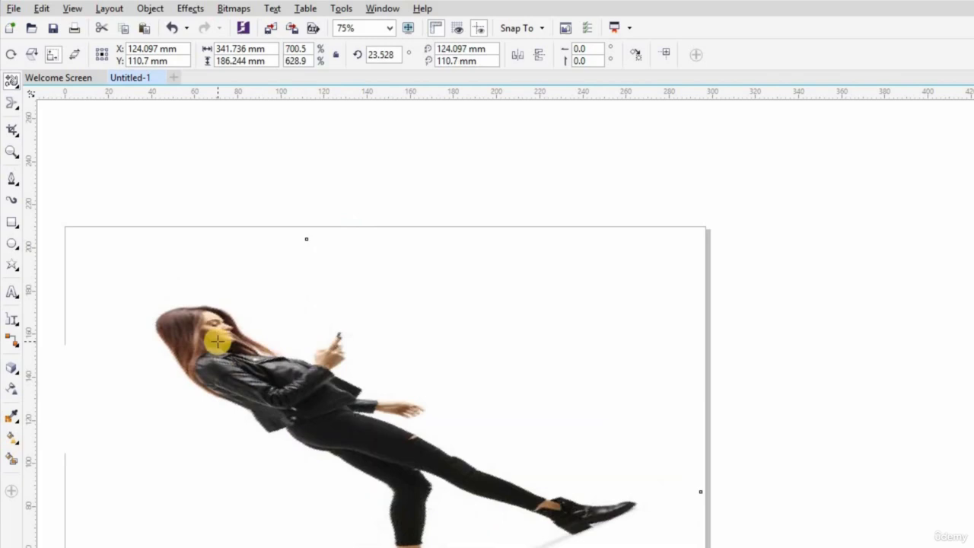
key("ctrl+z")
key("ctrl+z")
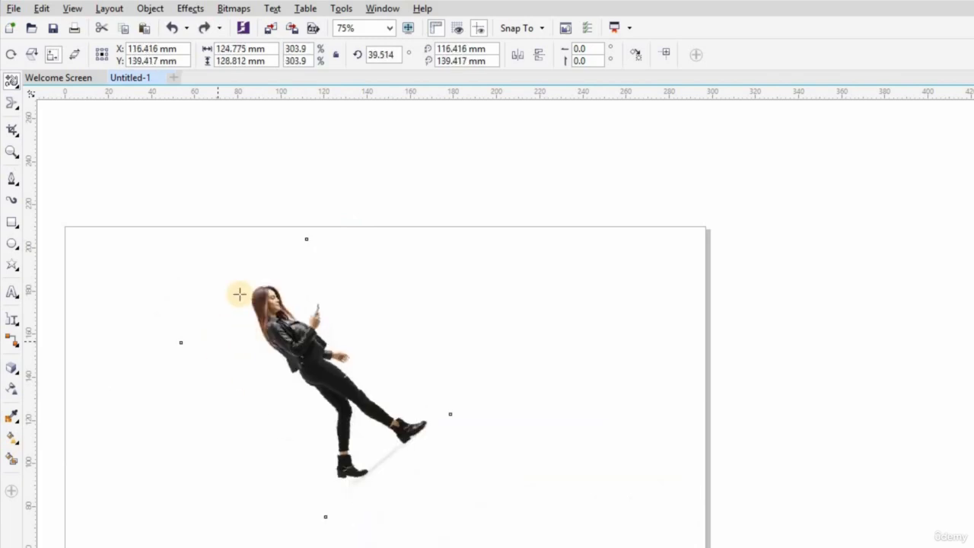